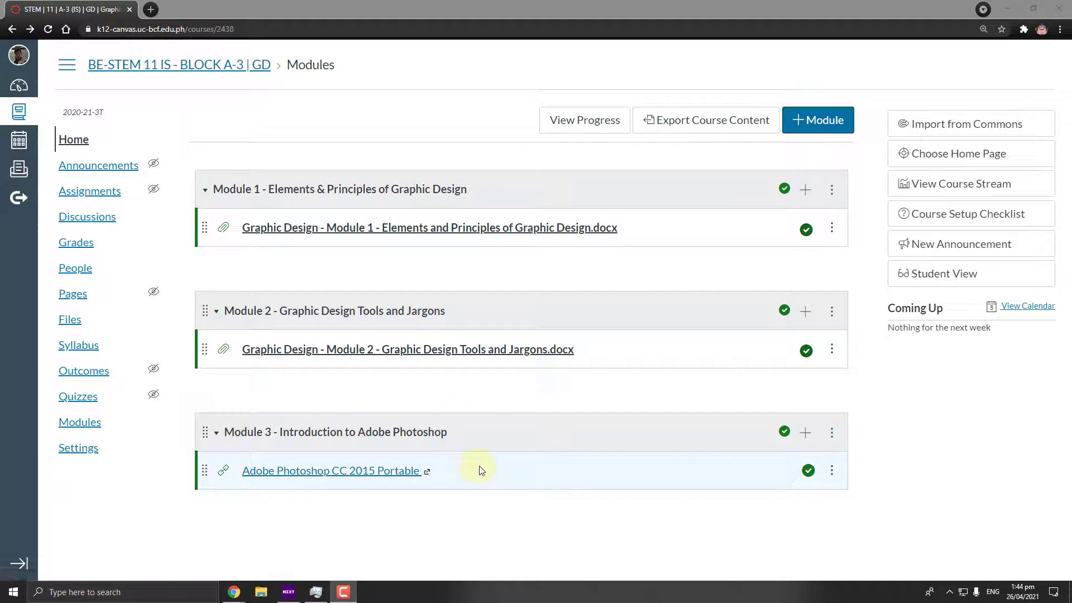
Download Adobe_Photoshop_CC_2015_FULL_Portable.rar from Google Drive, bypassing the virus-scan warning.
{"action": "left_click", "coordinate": [341, 473]}
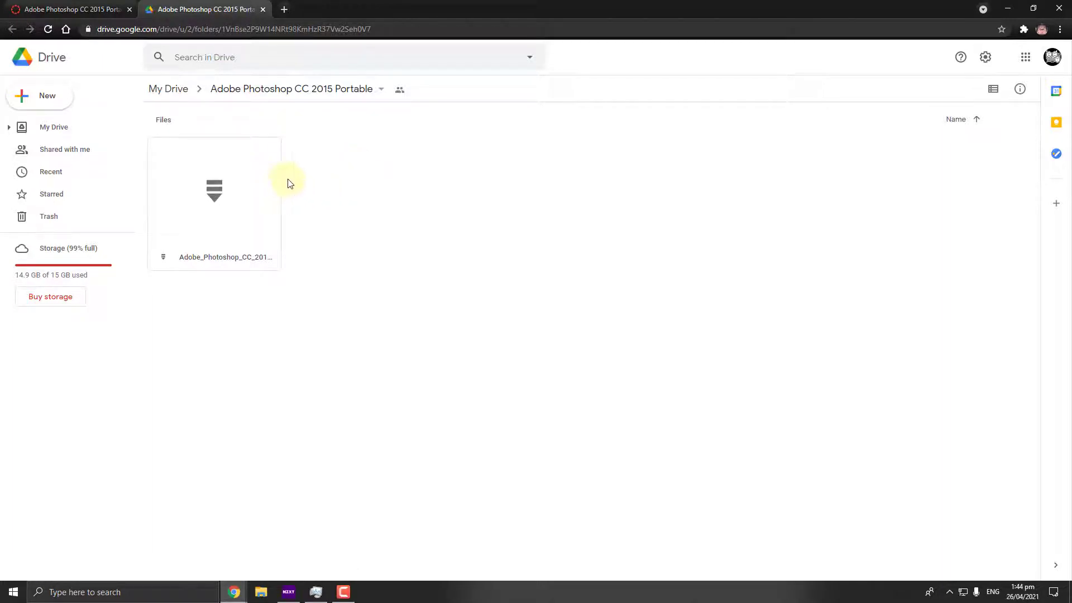
{"action": "left_click", "coordinate": [231, 172]}
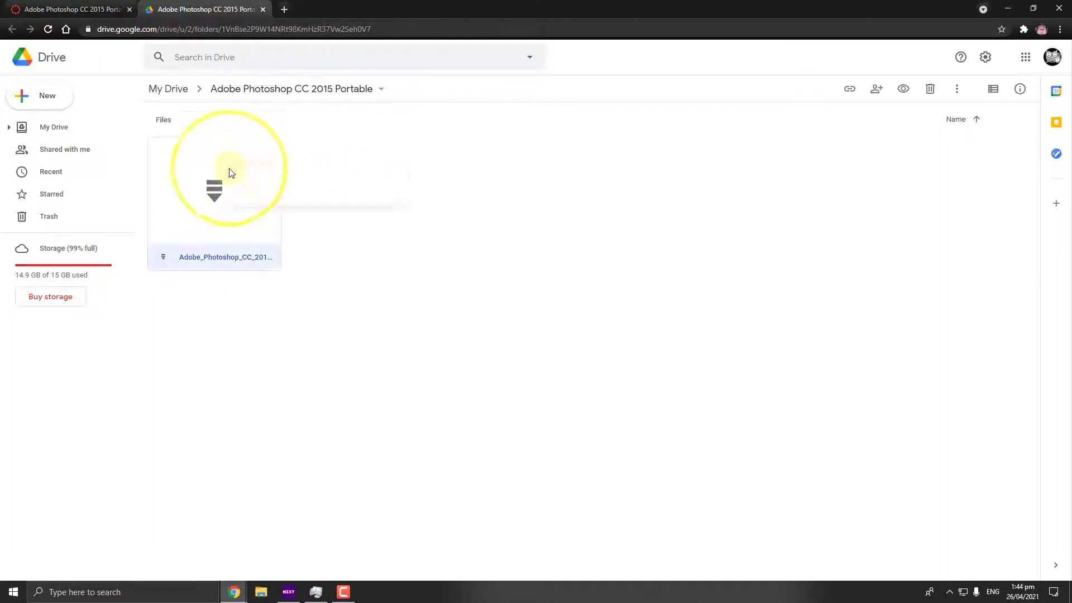
{"action": "right_click", "coordinate": [231, 172]}
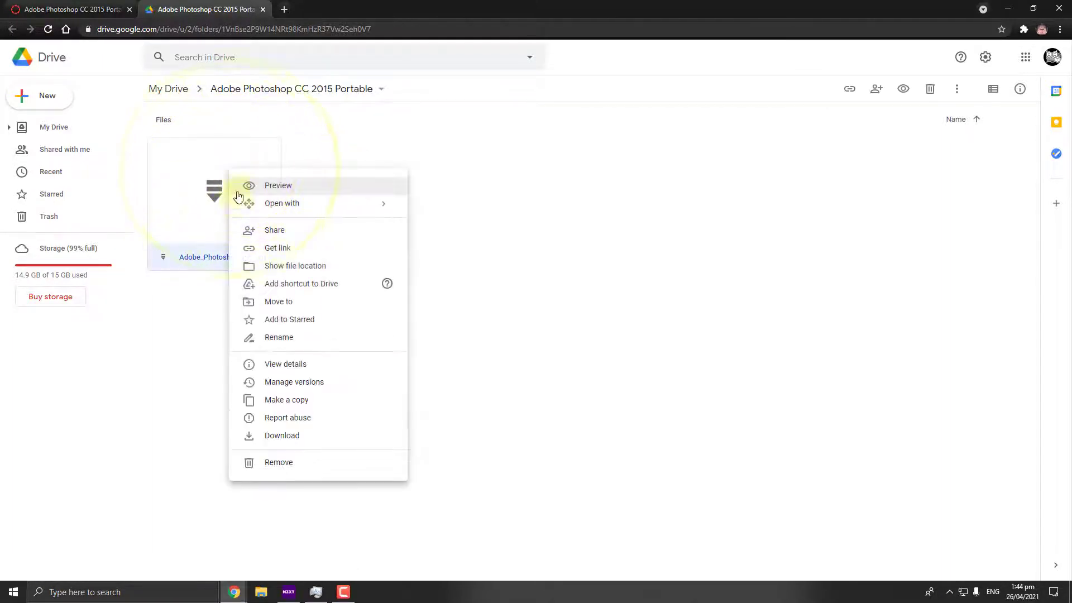
{"action": "left_click", "coordinate": [283, 439]}
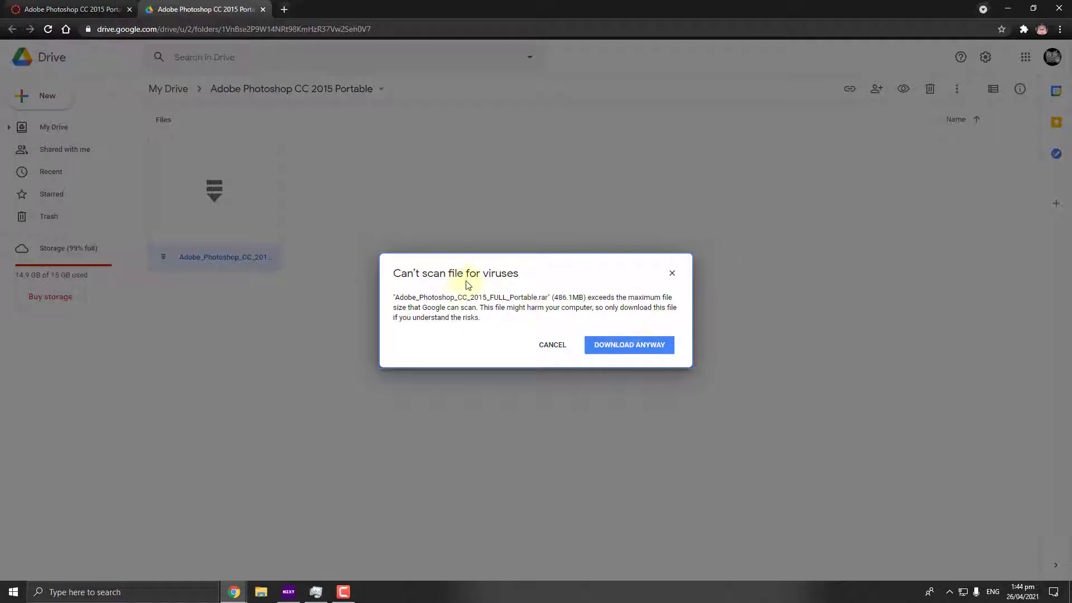
{"action": "left_click", "coordinate": [634, 347]}
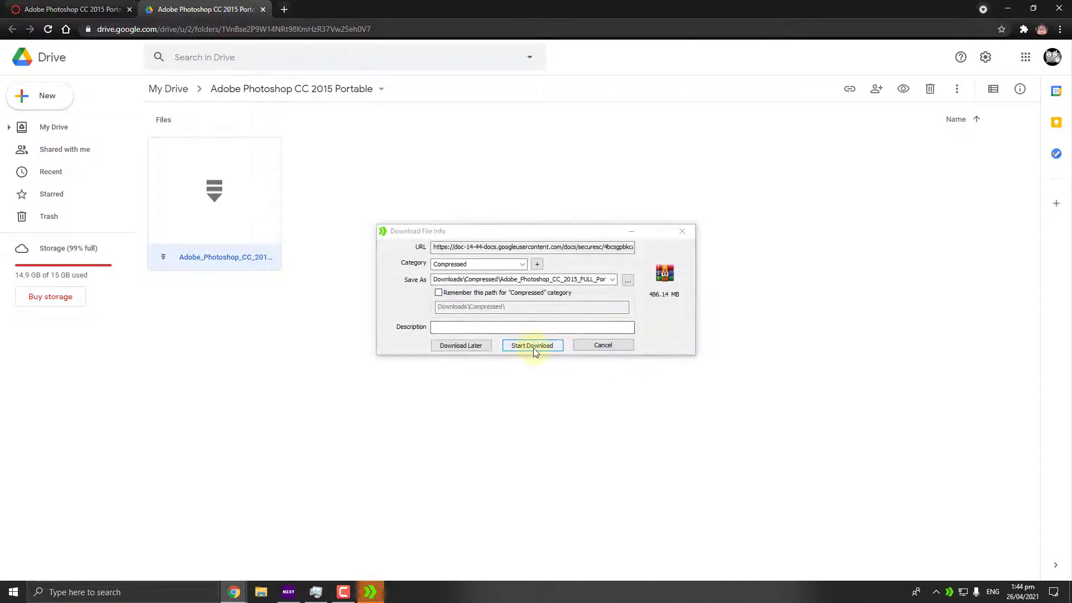
Start the IDM download of the 486 MB Photoshop .rar into the Compressed category.
{"action": "left_click", "coordinate": [533, 345]}
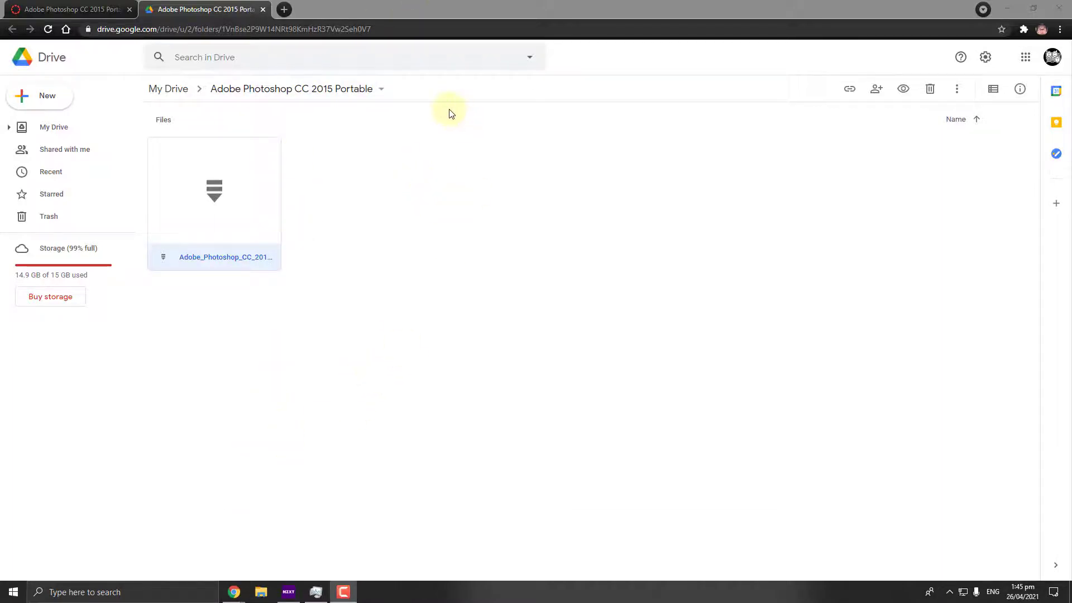
Open File Explorer and go to the Downloads\Compressed folder.
{"action": "key", "text": "super+e"}
{"action": "left_click", "coordinate": [295, 179]}
{"action": "left_click", "coordinate": [458, 178]}
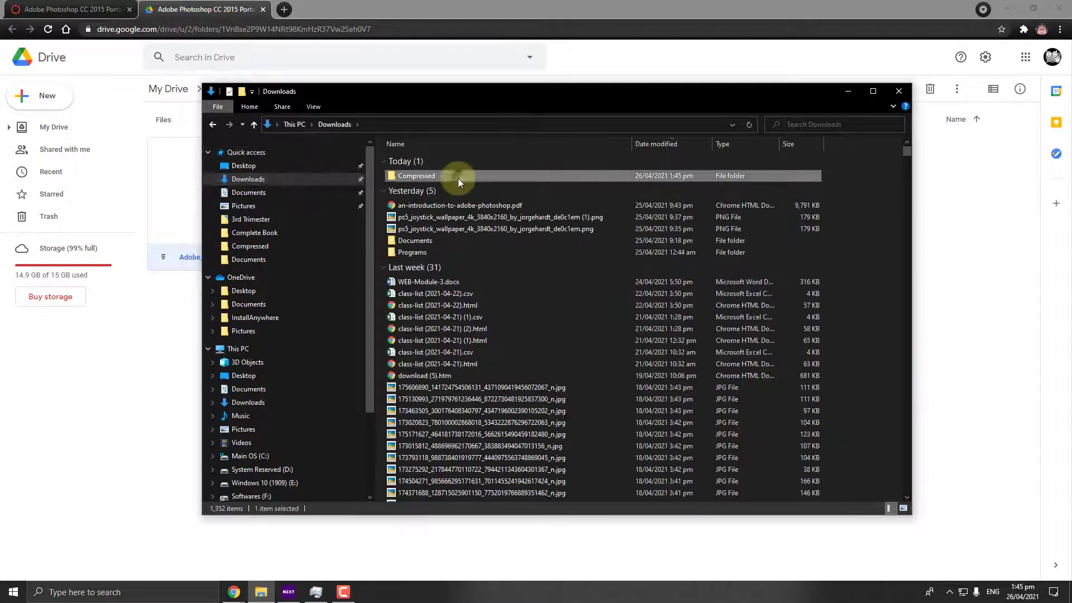
{"action": "double_click", "coordinate": [458, 177]}
Bring up the context menu for Adobe_Photoshop_CC_2015_FULL_Portable.rar.
{"action": "left_click", "coordinate": [494, 158]}
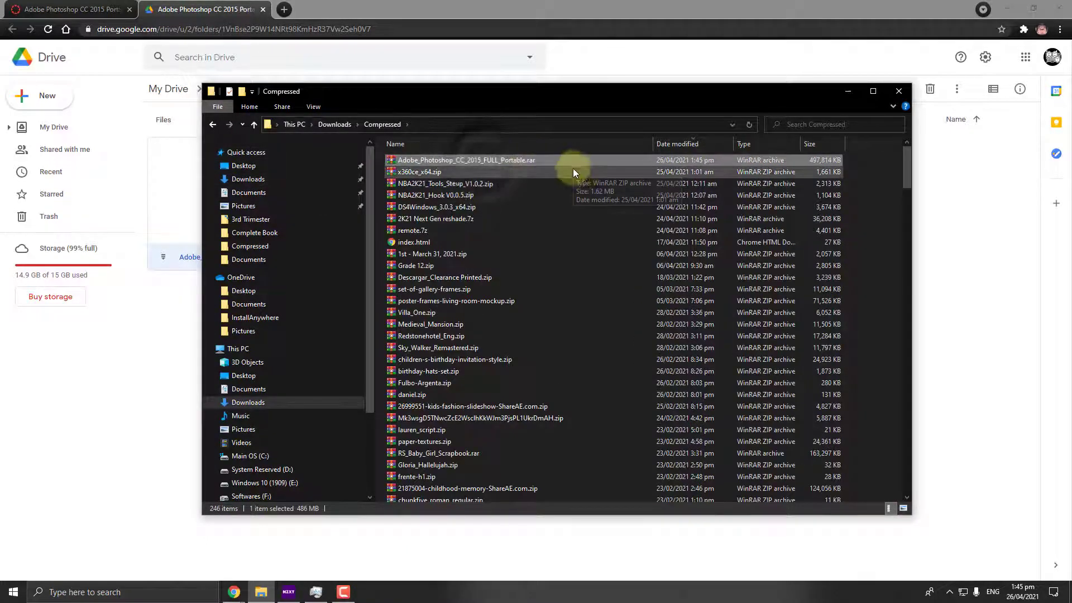
{"action": "left_click_drag", "start_coordinate": [511, 95], "coordinate": [326, 118]}
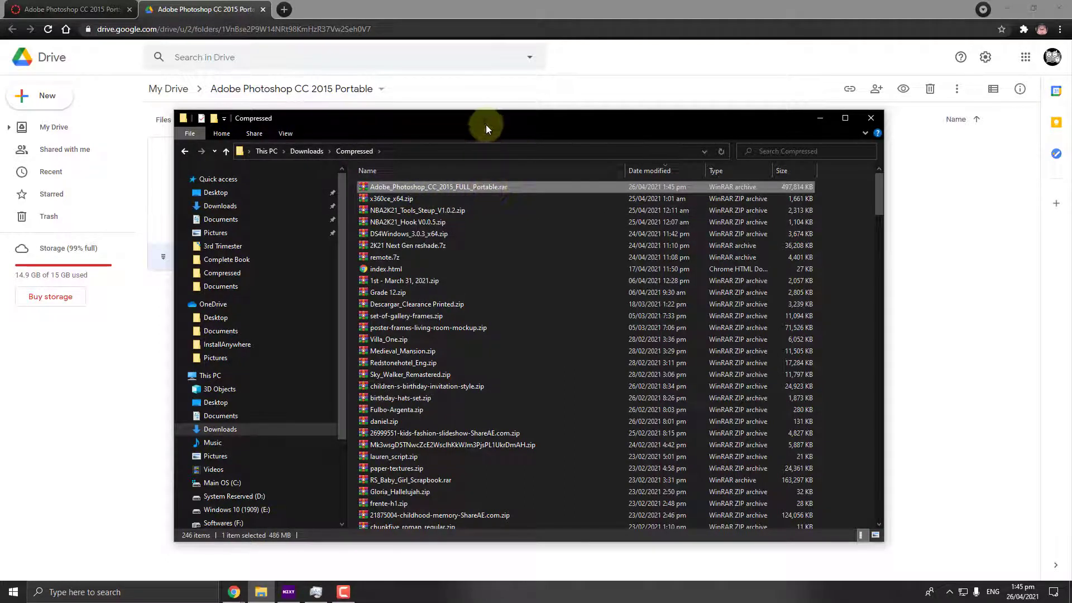
{"action": "left_click_drag", "start_coordinate": [486, 125], "coordinate": [506, 117]}
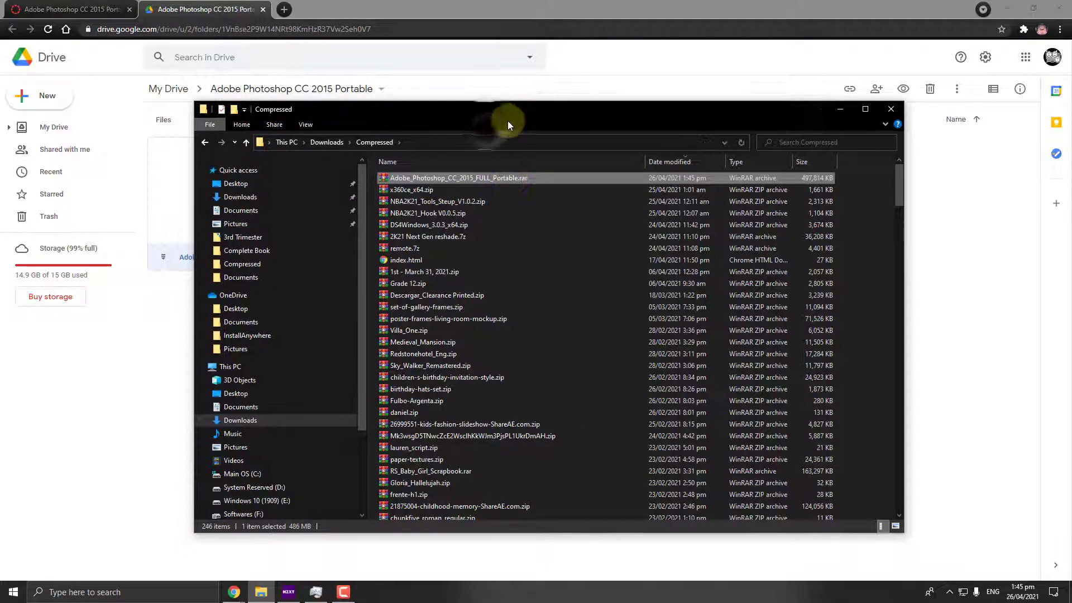
{"action": "right_click", "coordinate": [528, 179]}
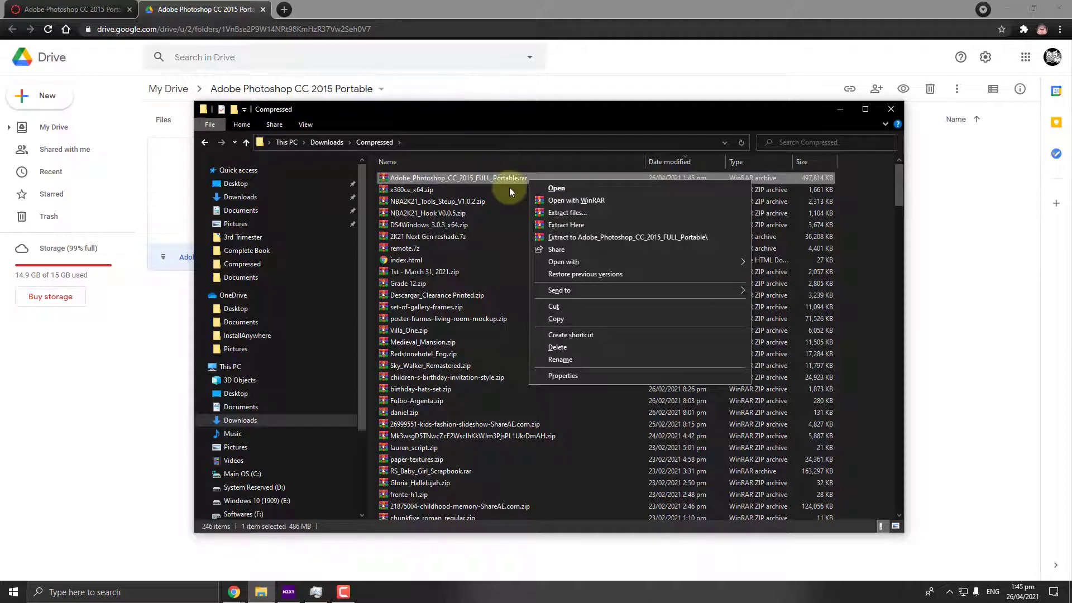
Extract the archive to Adobe_Photoshop_CC_2015_FULL_Portable\, supplying the archive password.
{"action": "left_click", "coordinate": [605, 236]}
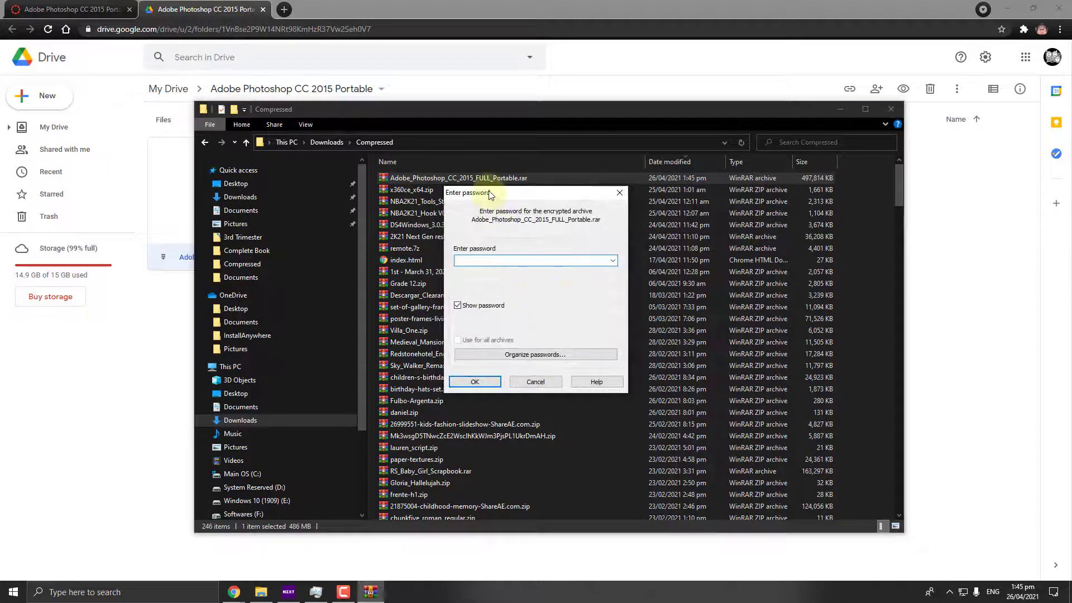
{"action": "mouse_move", "coordinate": [490, 194]}
{"action": "left_mouse_down"}
{"action": "mouse_move", "coordinate": [429, 186]}
{"action": "mouse_move", "coordinate": [487, 181]}
{"action": "left_mouse_up"}
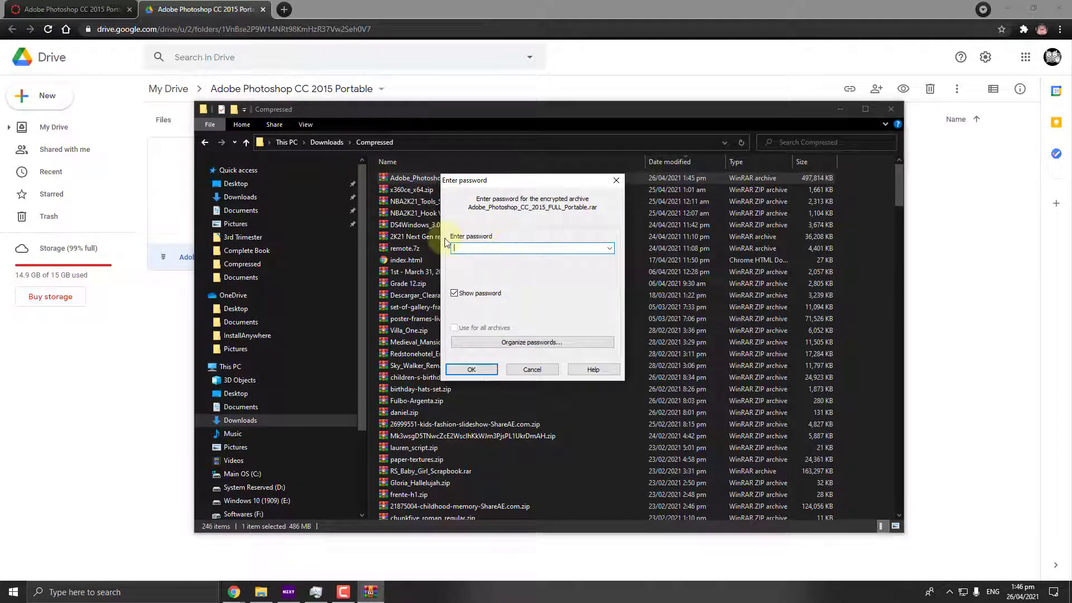
{"action": "left_click", "coordinate": [475, 372]}
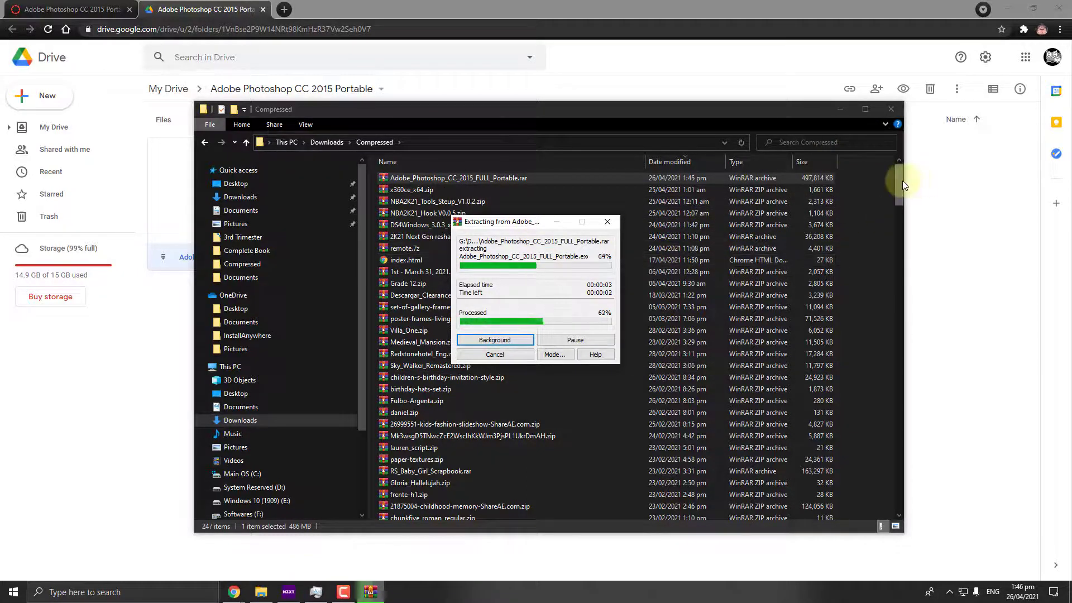
{"action": "left_click_drag", "start_coordinate": [902, 180], "coordinate": [892, 339]}
{"action": "key", "text": "alt+Tab"}
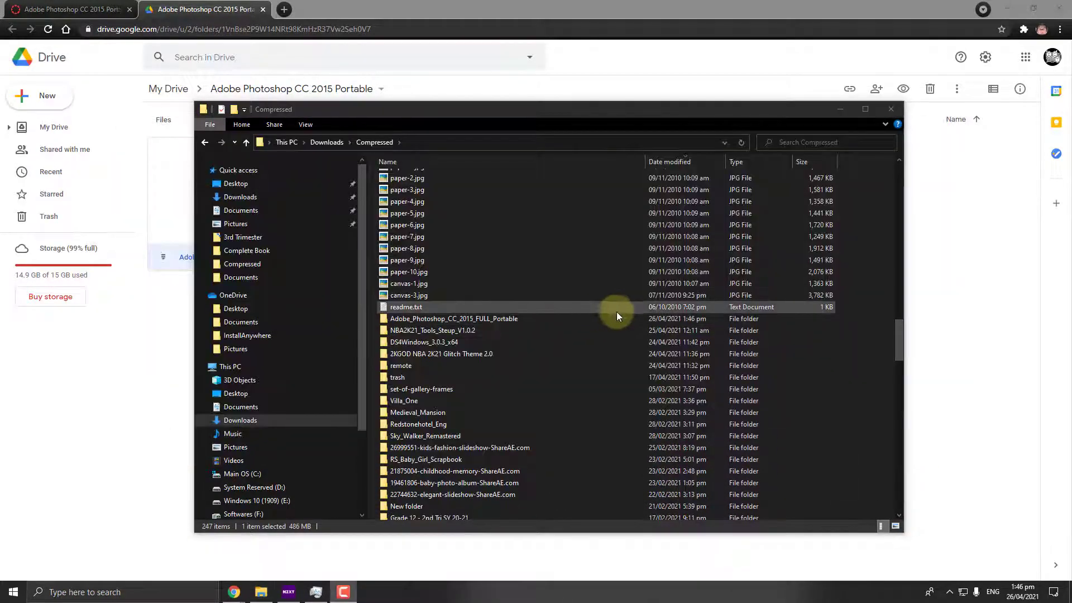
Open the extracted folder, widen the Name column, and select Adobe_Photoshop_CC_2015_FULL_Portable.exe.
{"action": "left_click", "coordinate": [513, 321]}
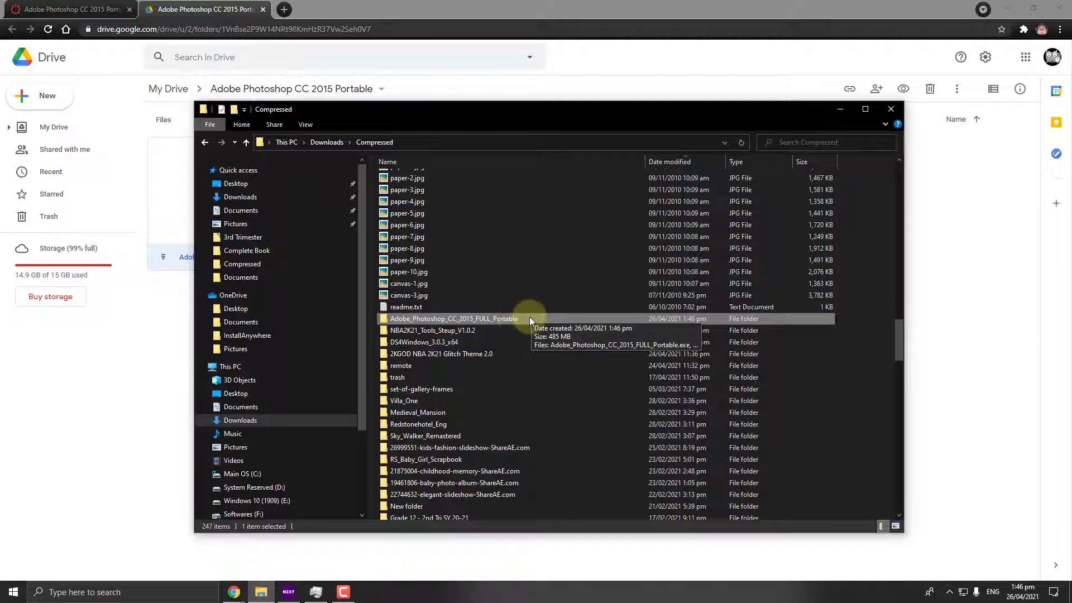
{"action": "double_click", "coordinate": [543, 317]}
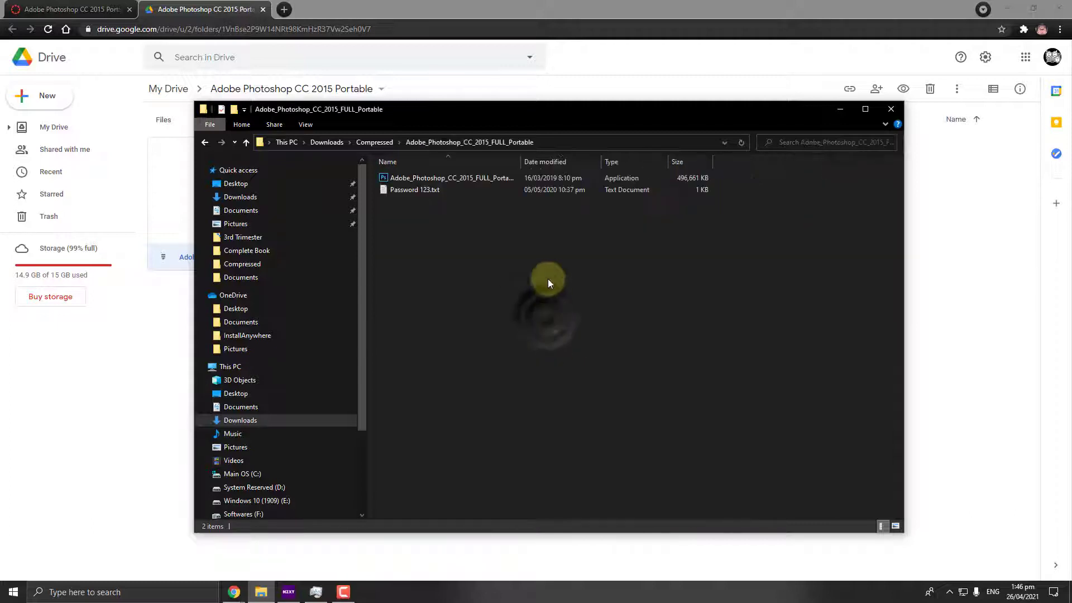
{"action": "mouse_move", "coordinate": [478, 112]}
{"action": "left_mouse_down"}
{"action": "mouse_move", "coordinate": [471, 130]}
{"action": "mouse_move", "coordinate": [462, 112]}
{"action": "left_mouse_up"}
{"action": "left_click_drag", "start_coordinate": [505, 165], "coordinate": [580, 166]}
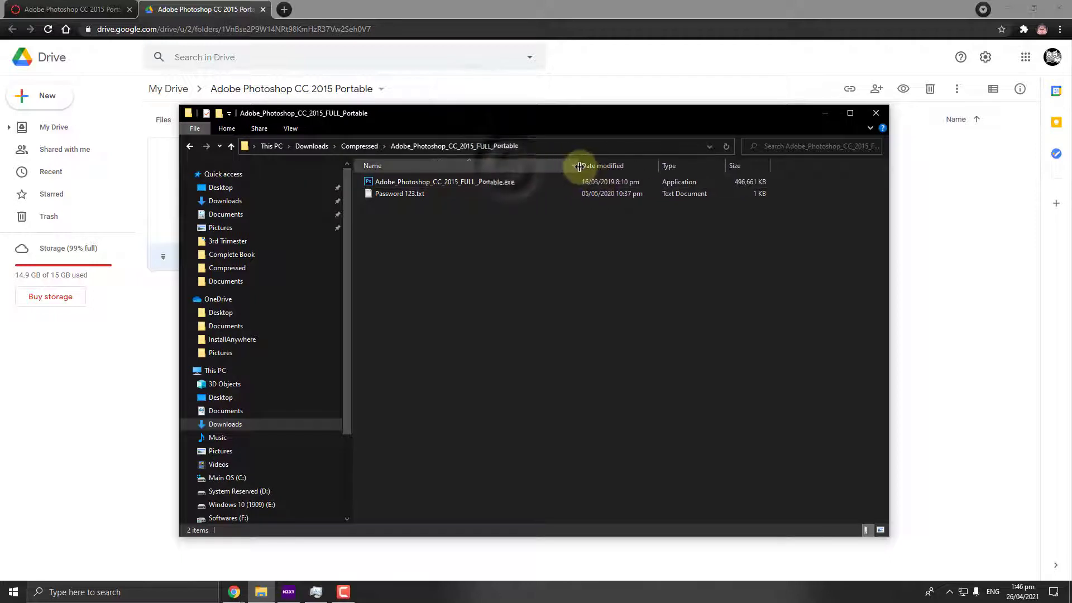
{"action": "left_click", "coordinate": [395, 182]}
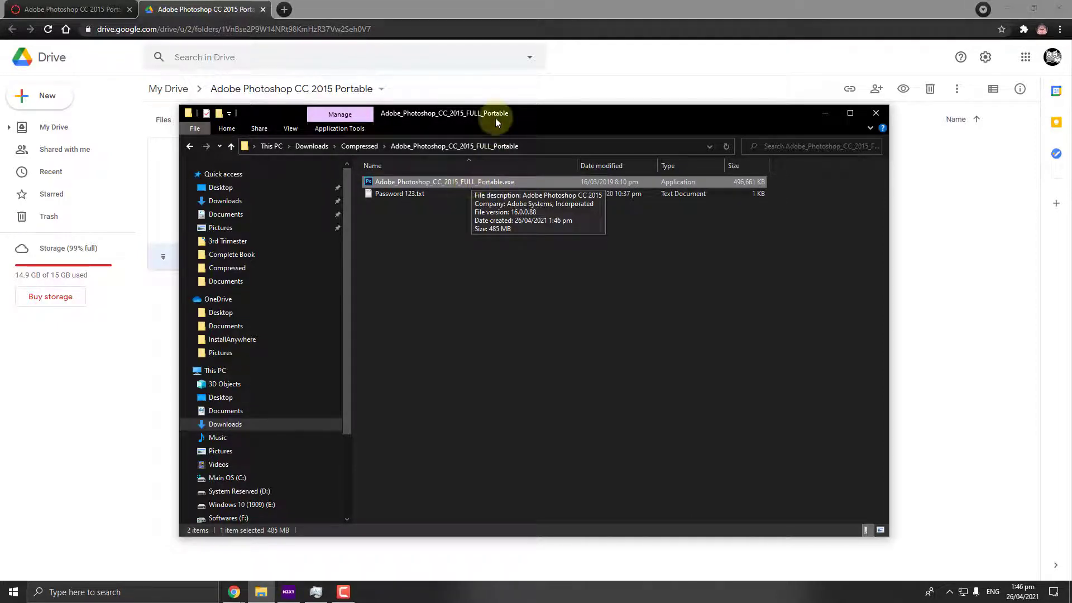
{"action": "left_click_drag", "start_coordinate": [492, 106], "coordinate": [481, 126]}
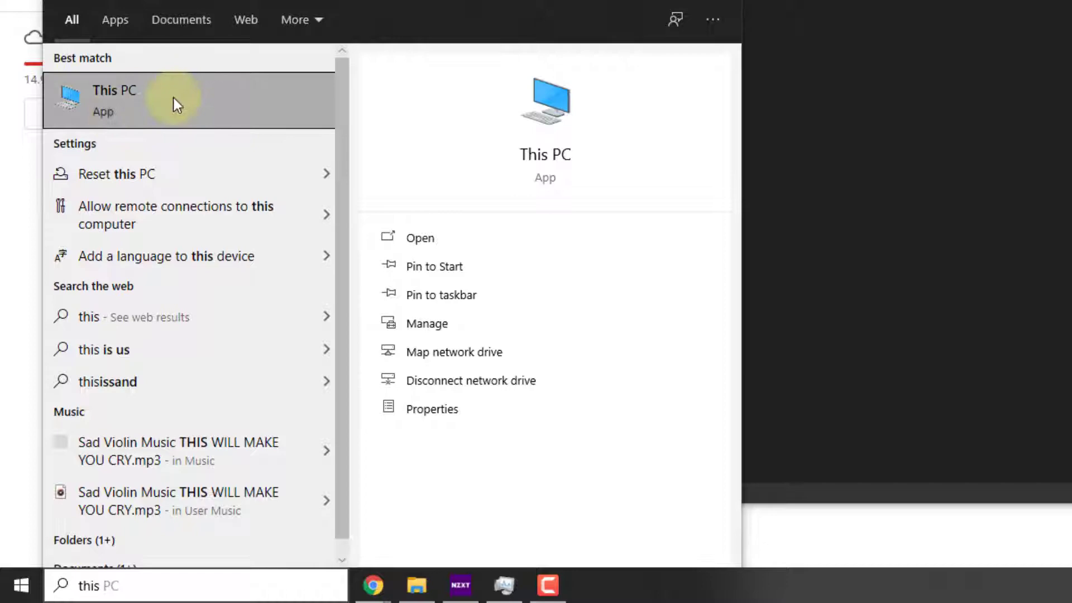
{"action": "right_click", "coordinate": [206, 102]}
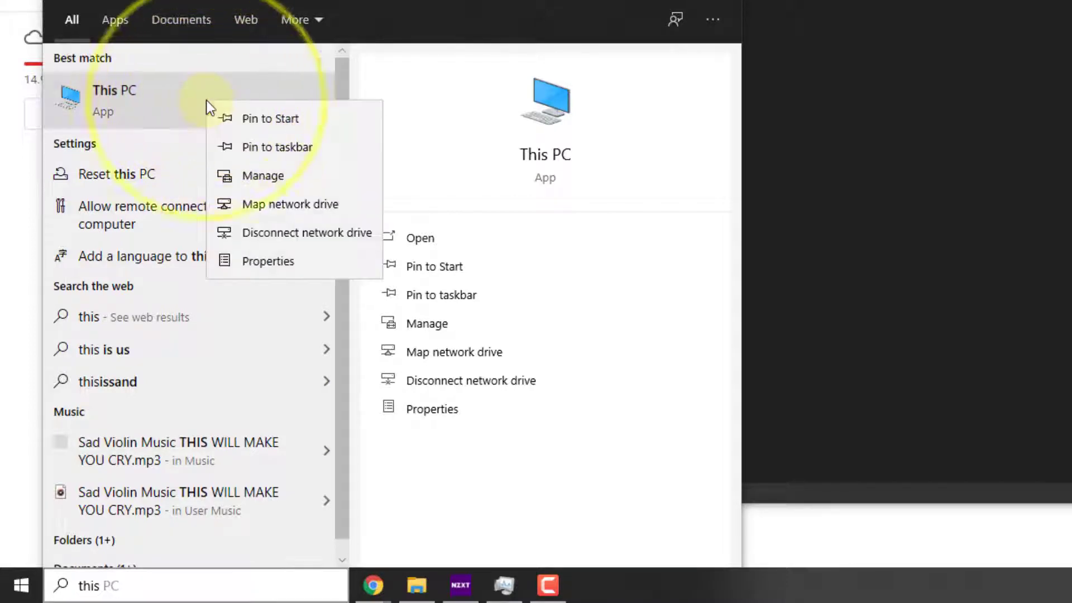
{"action": "left_click", "coordinate": [257, 261]}
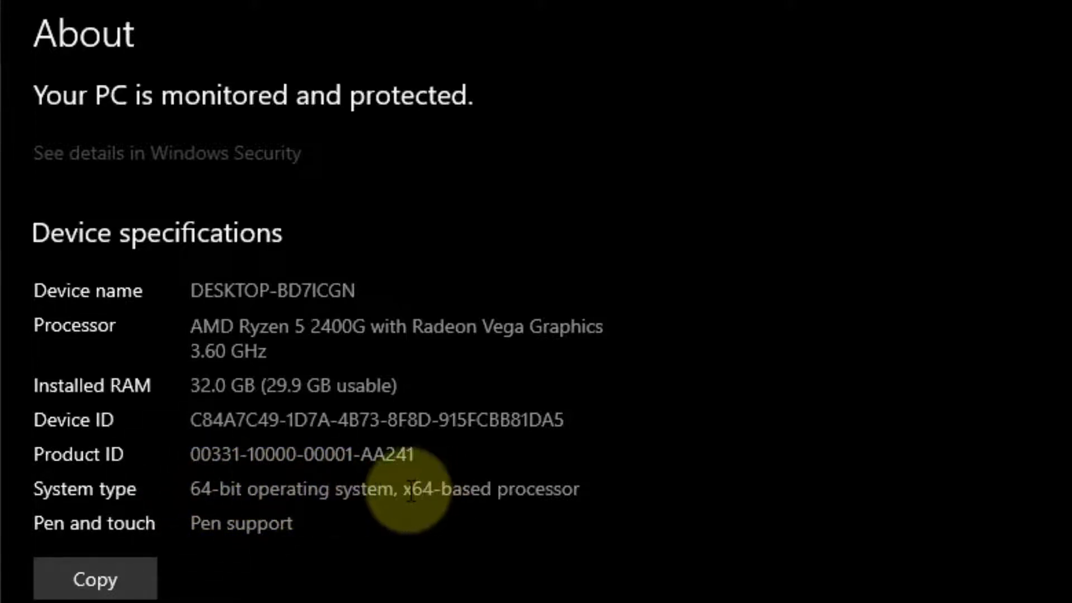
{"action": "left_click_drag", "start_coordinate": [406, 491], "coordinate": [189, 494]}
{"action": "left_click", "coordinate": [588, 491]}
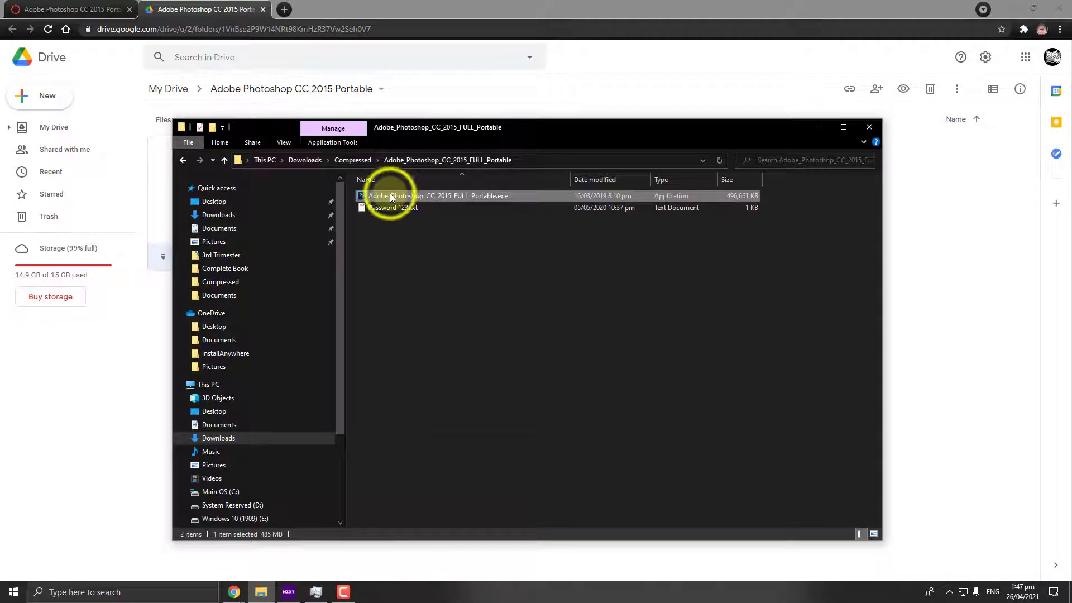
Run the Photoshop installer as administrator and accept English as the language.
{"action": "right_click", "coordinate": [391, 196]}
{"action": "left_click", "coordinate": [425, 214]}
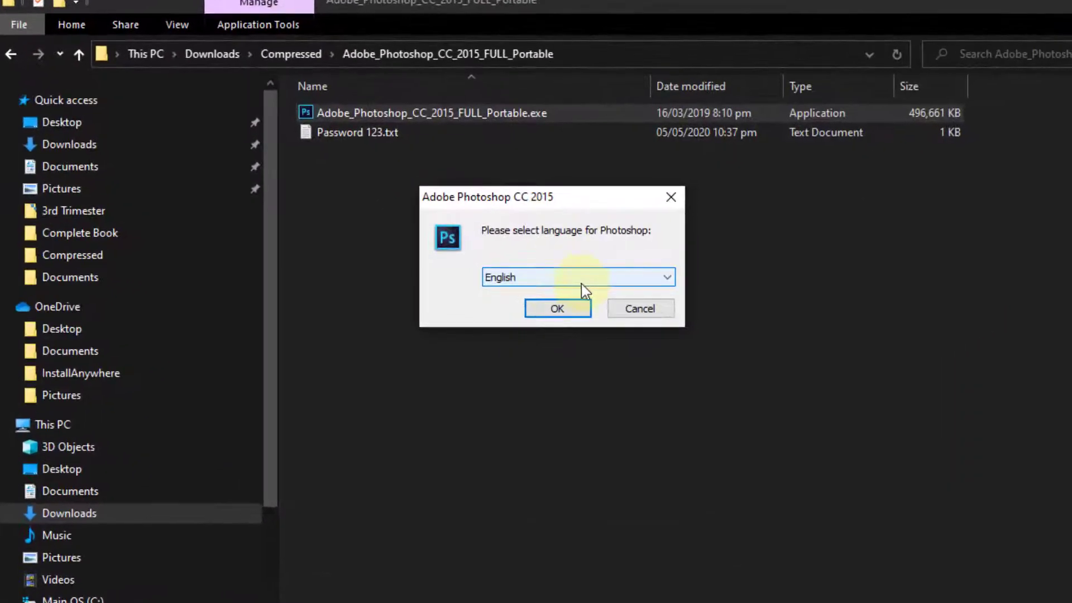
{"action": "left_click_drag", "start_coordinate": [579, 209], "coordinate": [613, 215]}
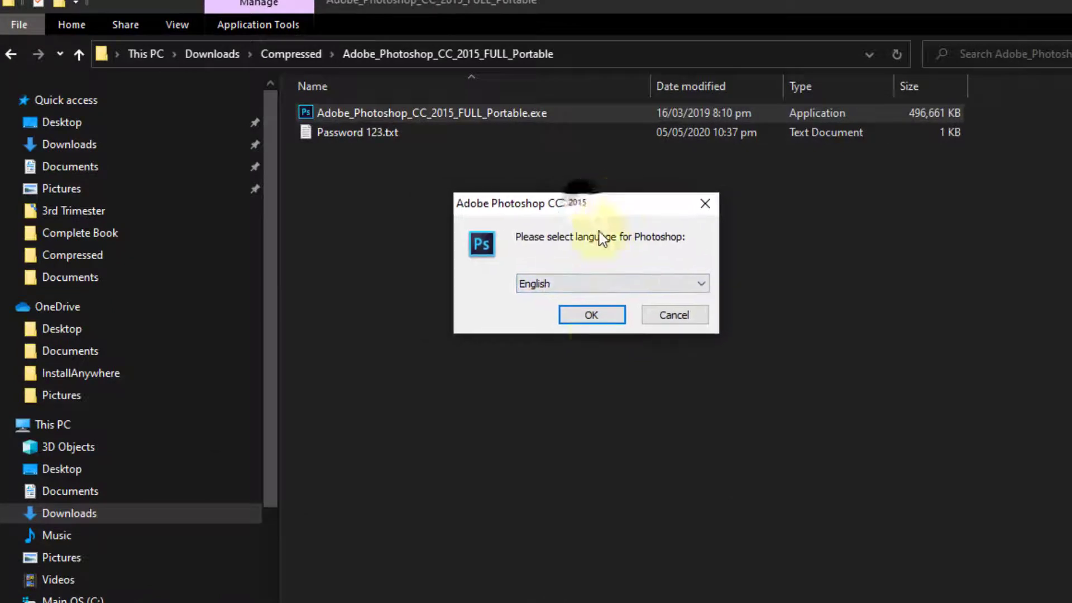
{"action": "left_click", "coordinate": [595, 317]}
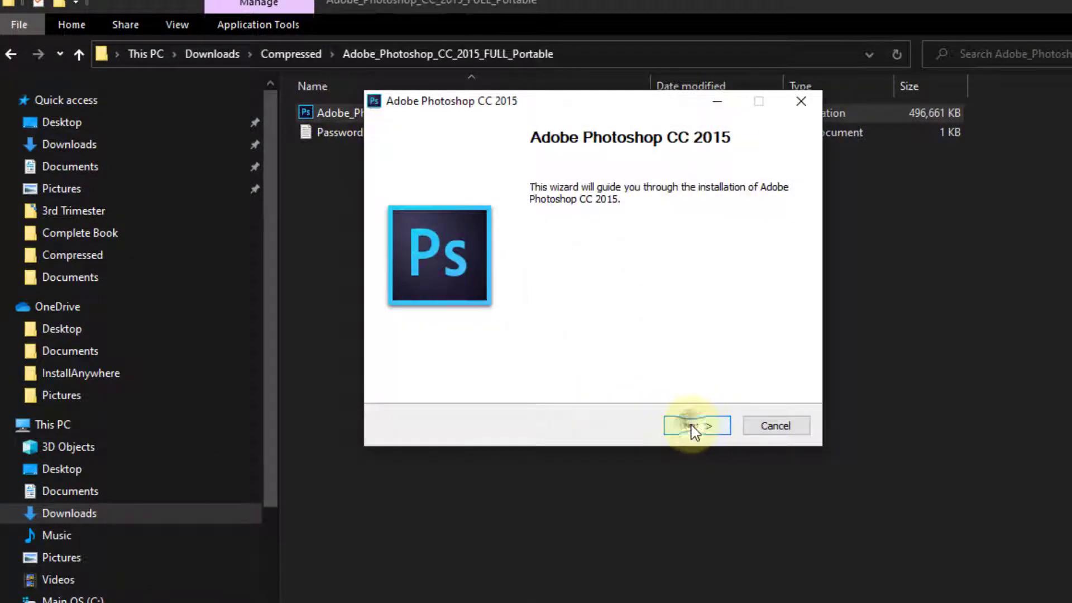
Accept the license and select only the Photoshop x64 (64-bit) component.
{"action": "left_click", "coordinate": [692, 429]}
{"action": "left_click", "coordinate": [695, 425]}
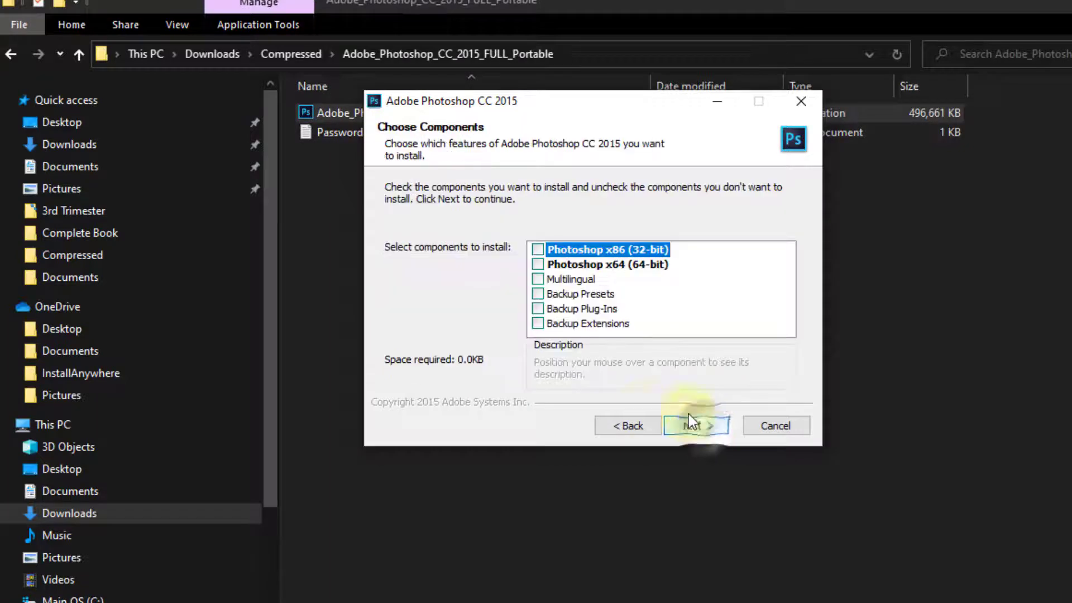
{"action": "left_click_drag", "start_coordinate": [568, 114], "coordinate": [553, 132]}
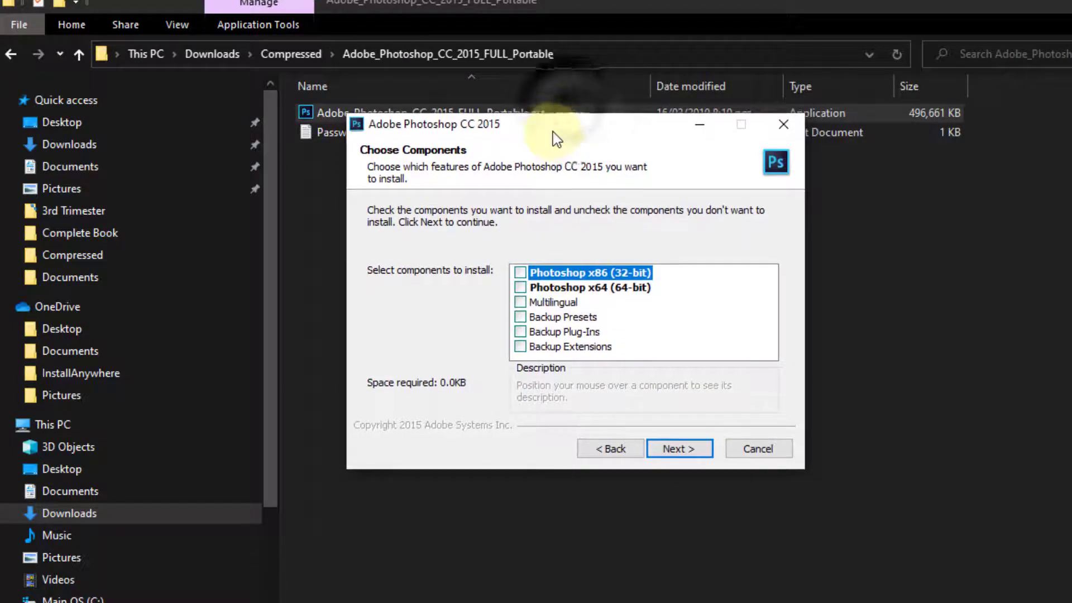
{"action": "left_click", "coordinate": [521, 287]}
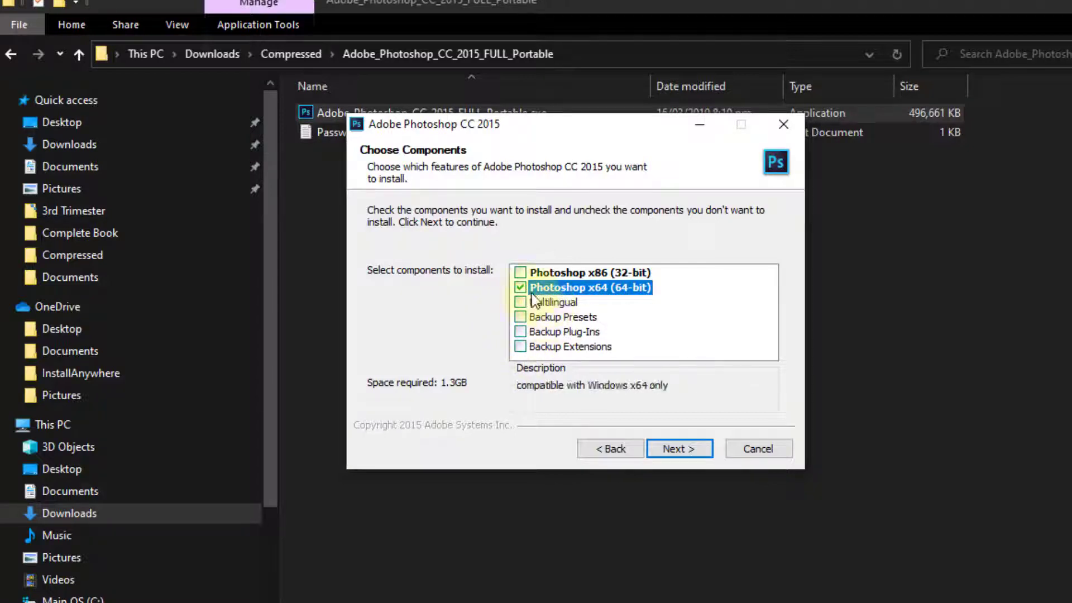
Review the destination folder path under G:\Downloads\Compressed on the install location page.
{"action": "left_click", "coordinate": [673, 449]}
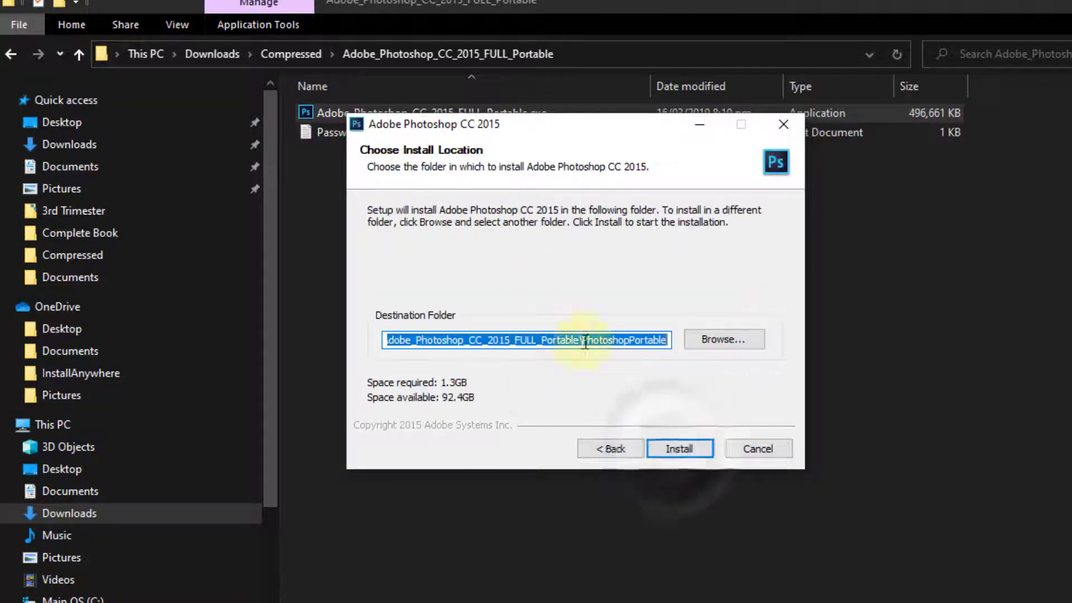
{"action": "left_click", "coordinate": [611, 338]}
{"action": "key", "text": "Home"}
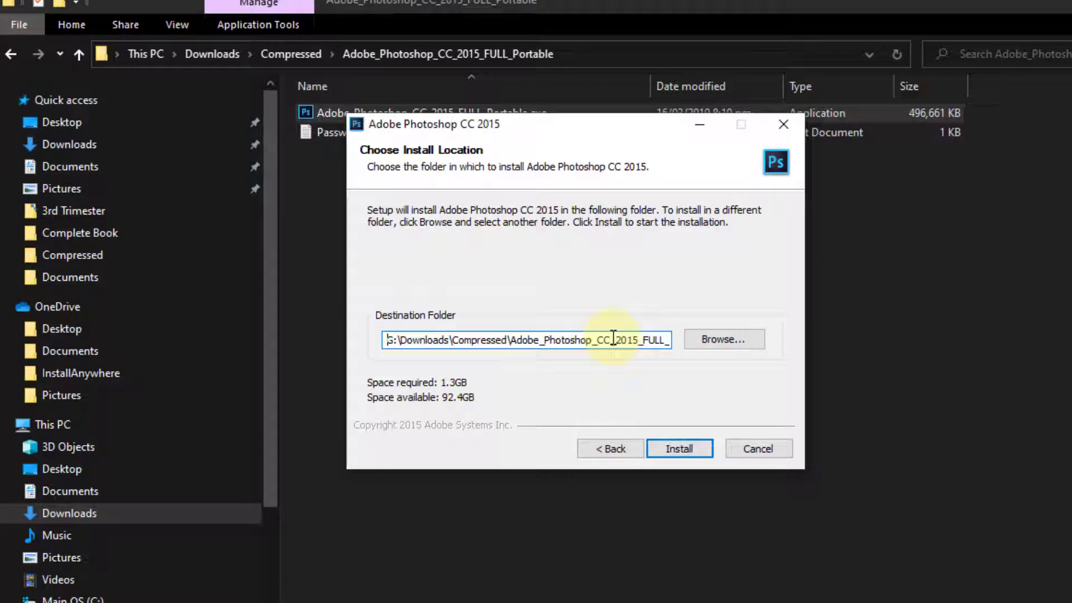
{"action": "left_click_drag", "start_coordinate": [604, 129], "coordinate": [559, 158]}
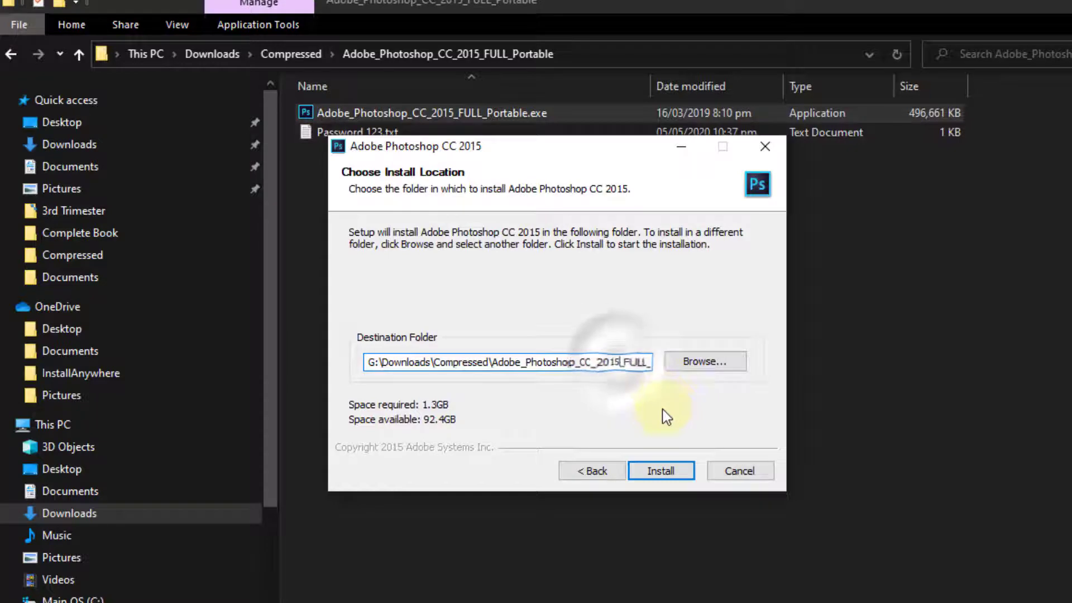
Close the folder picker without changing the destination and begin installing Photoshop CC 2015.
{"action": "left_click", "coordinate": [708, 362]}
{"action": "left_click", "coordinate": [498, 209]}
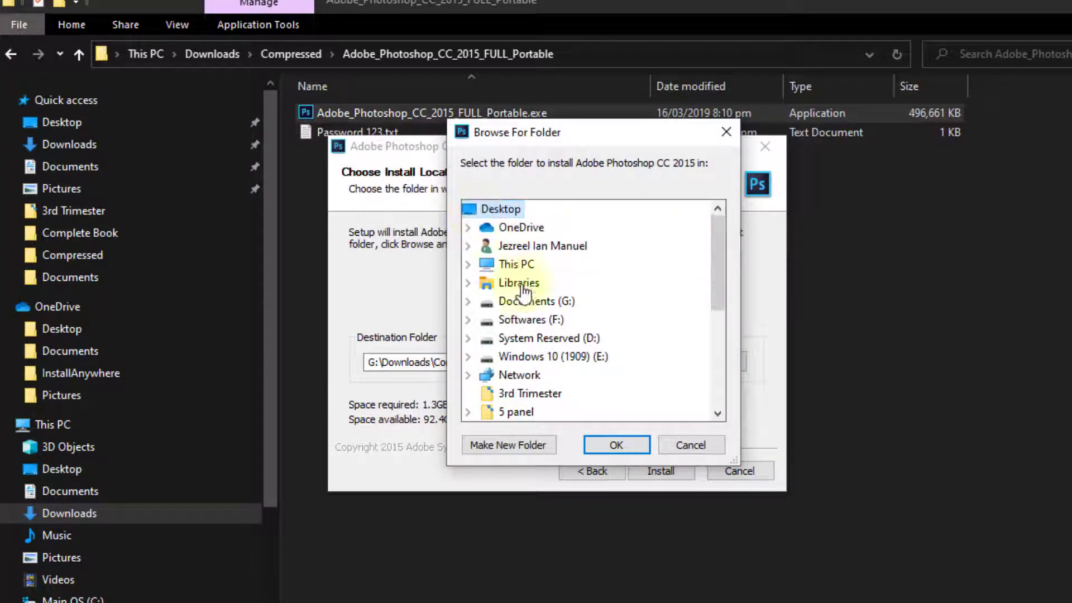
{"action": "left_click", "coordinate": [617, 445]}
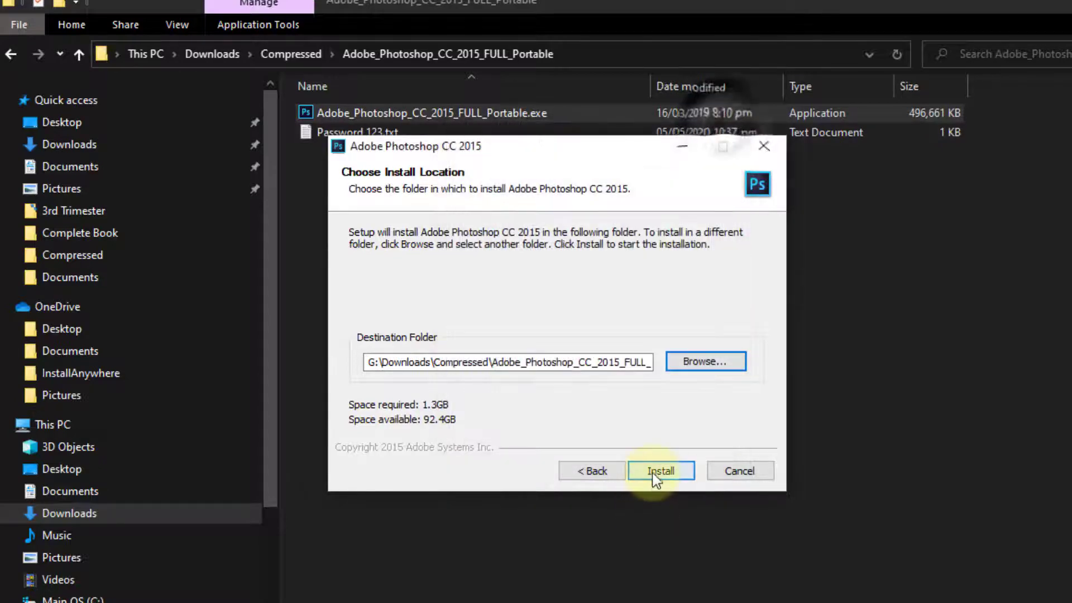
{"action": "left_click", "coordinate": [653, 471]}
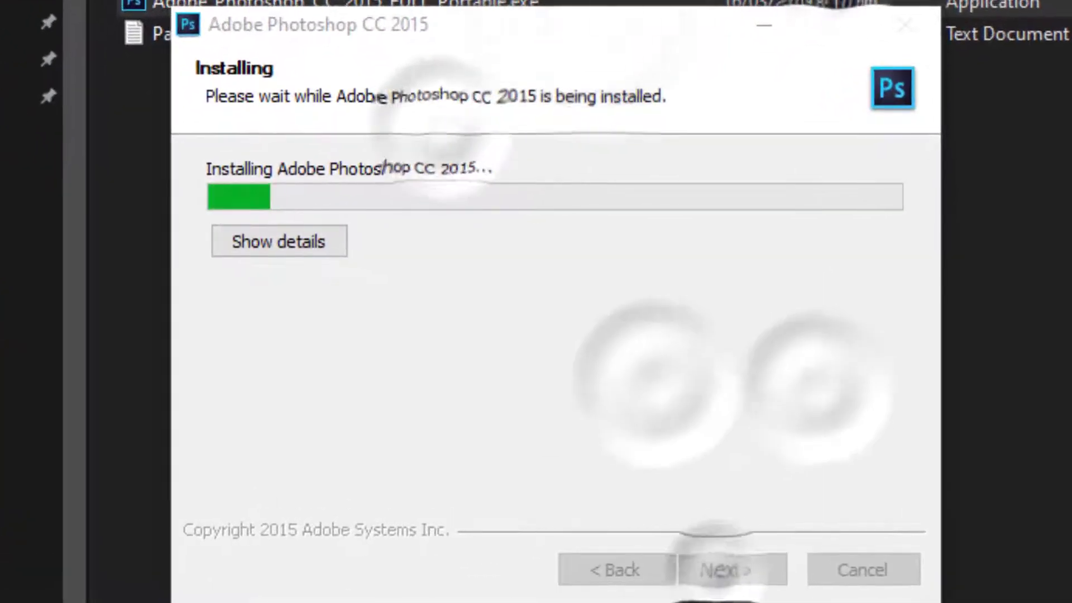
Show the installation details and wait until setup reports Photoshop CC 2015 installed.
{"action": "key", "text": "space"}
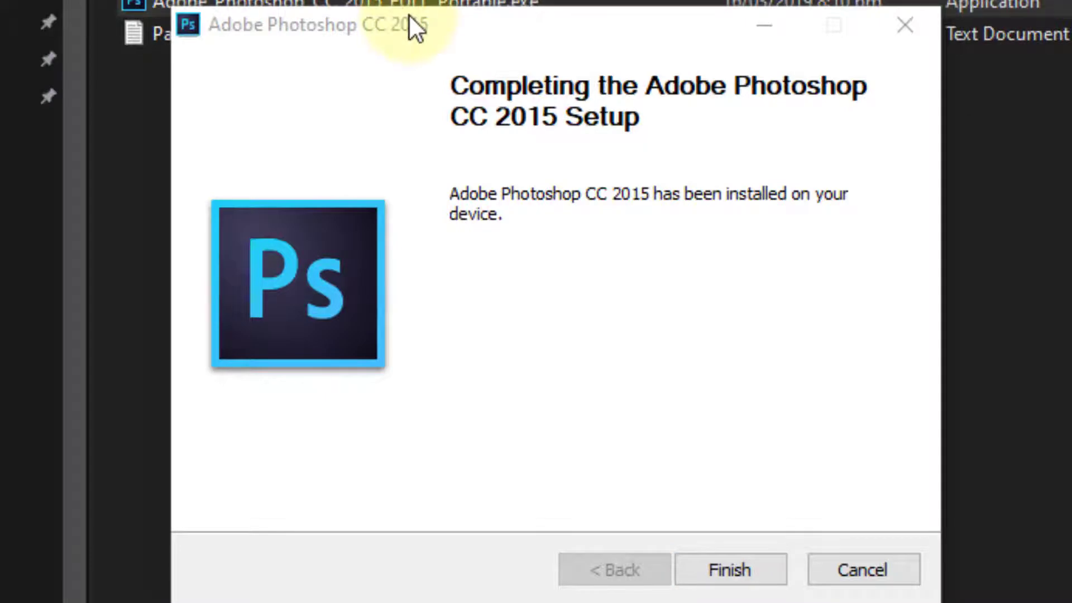
{"action": "left_click_drag", "start_coordinate": [409, 15], "coordinate": [423, 61]}
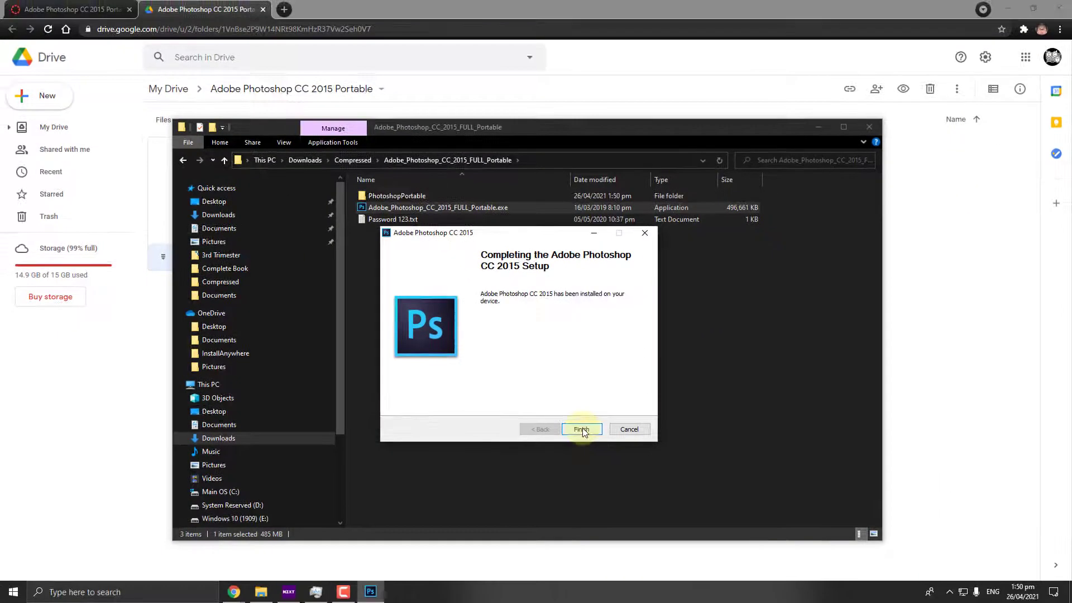
Finish setup and open the new PhotoshopPortable folder.
{"action": "left_click", "coordinate": [744, 602]}
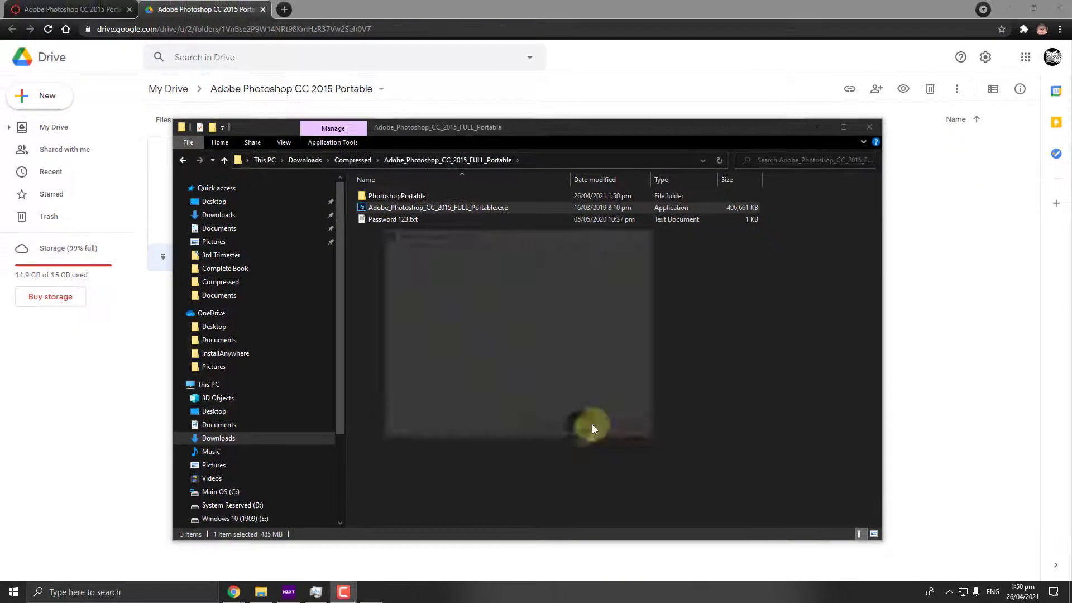
{"action": "left_click_drag", "start_coordinate": [404, 128], "coordinate": [405, 137]}
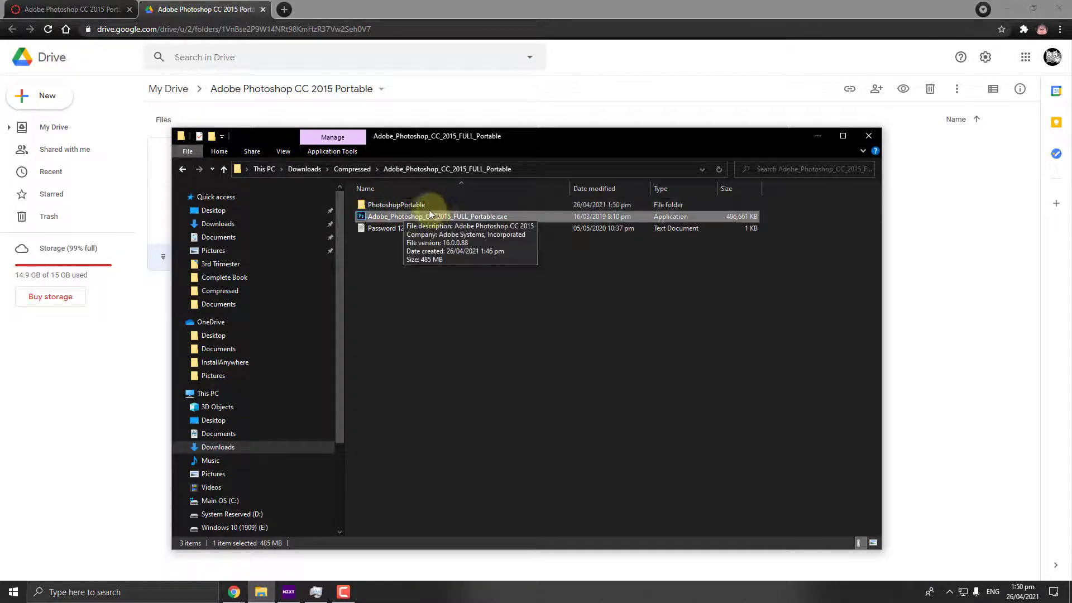
{"action": "left_click", "coordinate": [424, 206]}
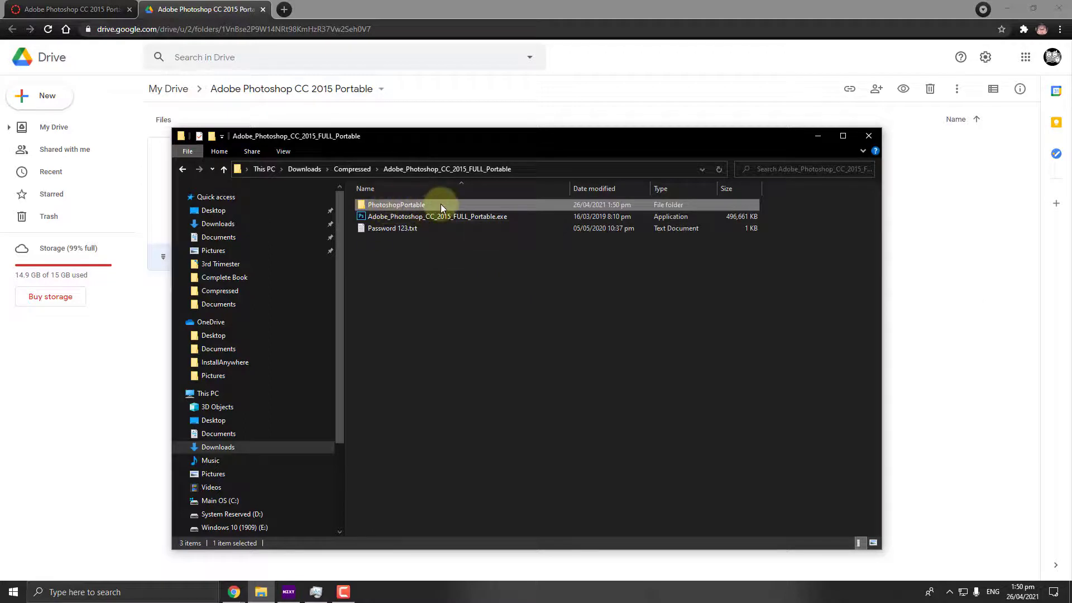
{"action": "double_click", "coordinate": [440, 204]}
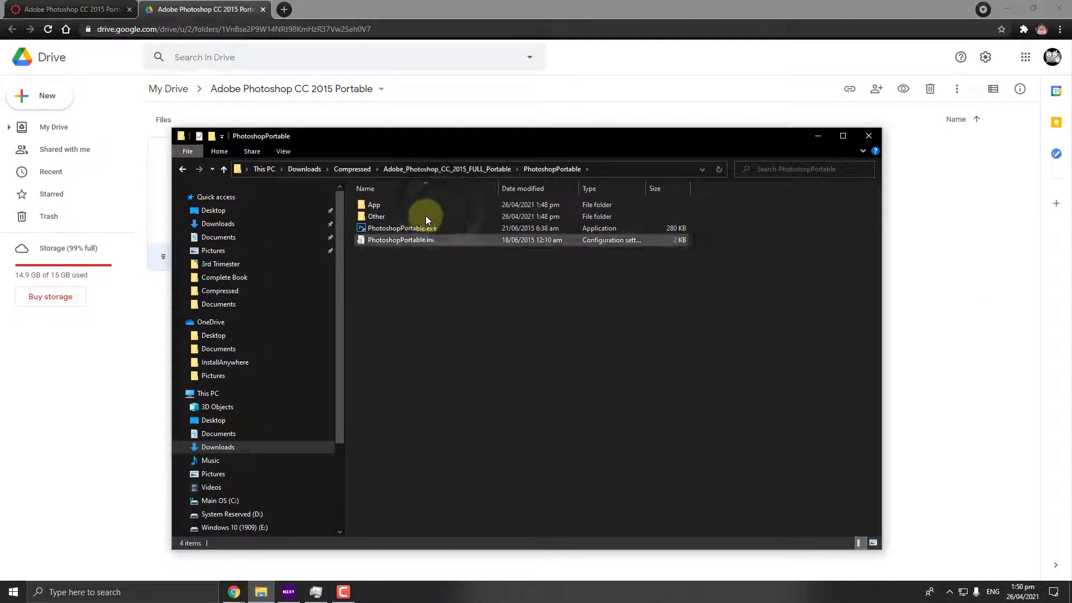
Run PhotoshopPortable.exe as administrator.
{"action": "left_click_drag", "start_coordinate": [413, 143], "coordinate": [420, 167]}
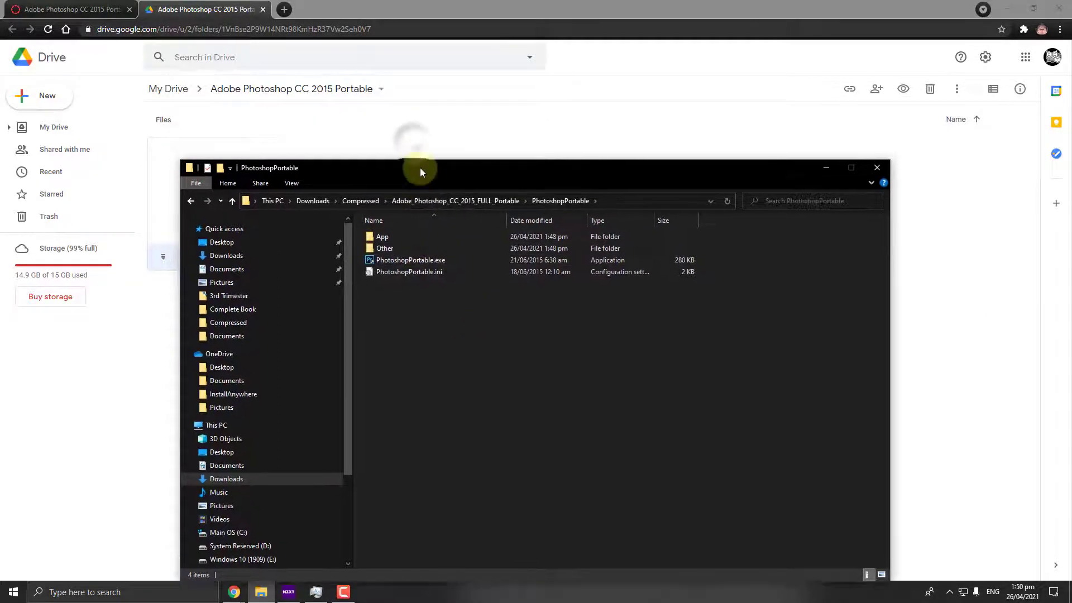
{"action": "left_click", "coordinate": [419, 263]}
{"action": "right_click", "coordinate": [420, 264]}
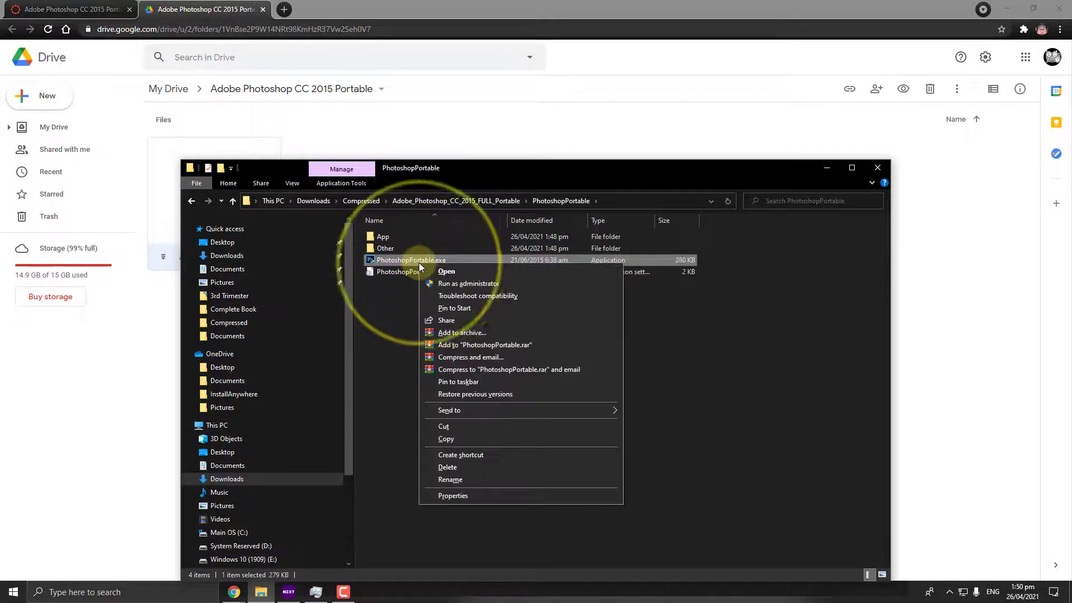
{"action": "left_click", "coordinate": [442, 283]}
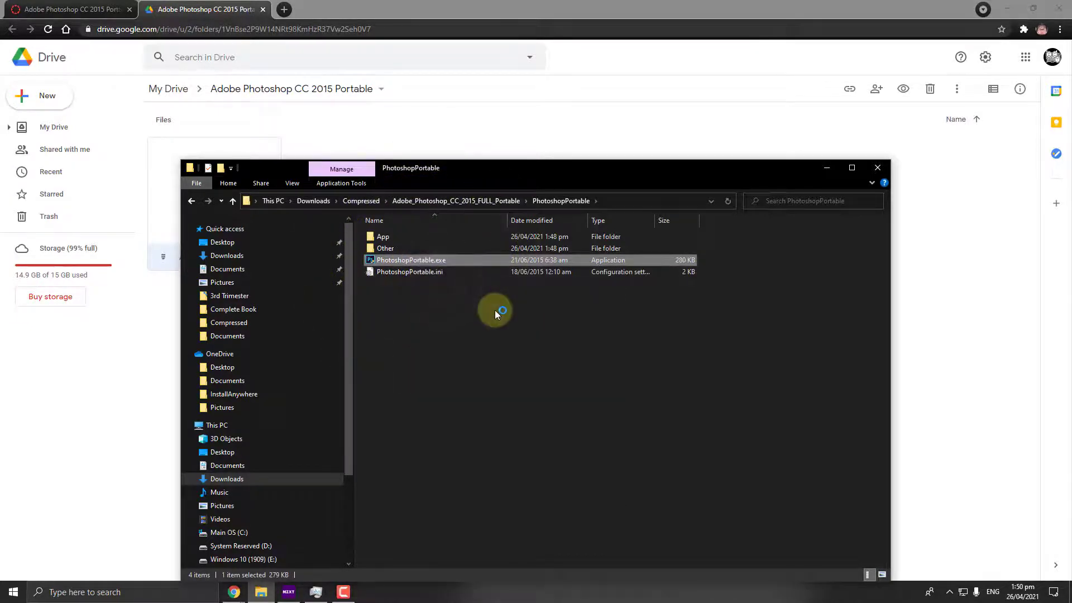
Wait for Photoshop CC 2015 to load its empty workspace, then check and dismiss the File menu.
{"action": "left_click_drag", "start_coordinate": [493, 167], "coordinate": [492, 138]}
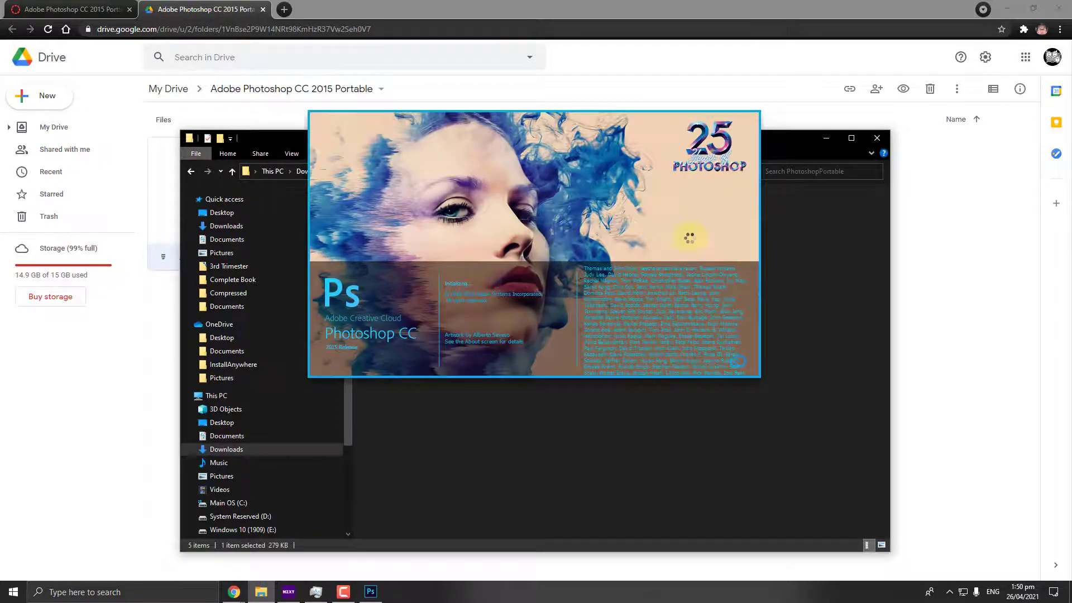
{"action": "left_click_drag", "start_coordinate": [783, 139], "coordinate": [776, 102]}
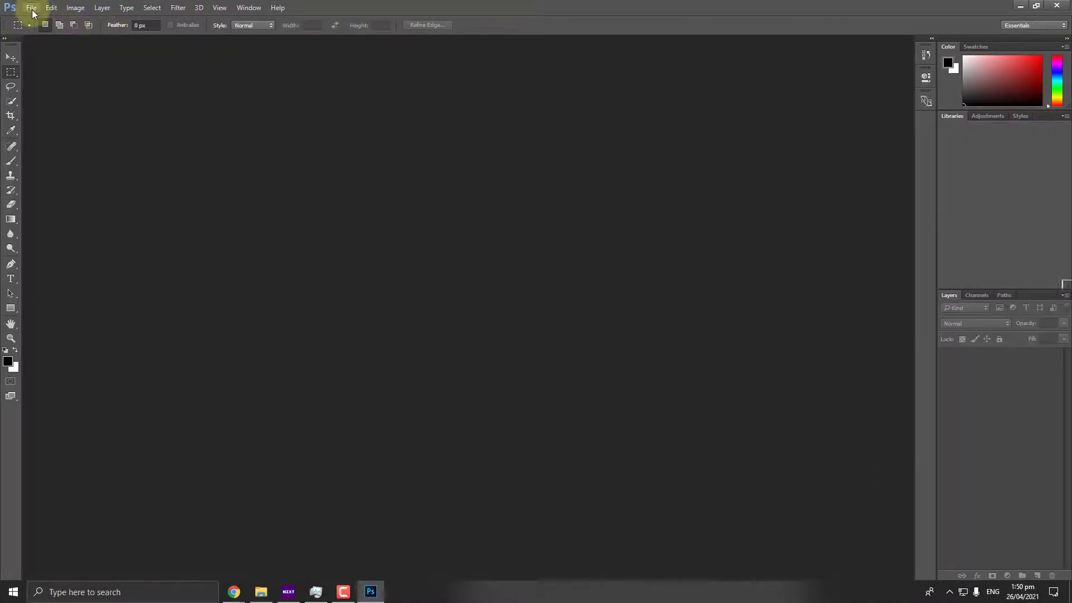
{"action": "left_click", "coordinate": [31, 7]}
{"action": "left_click", "coordinate": [506, 13]}
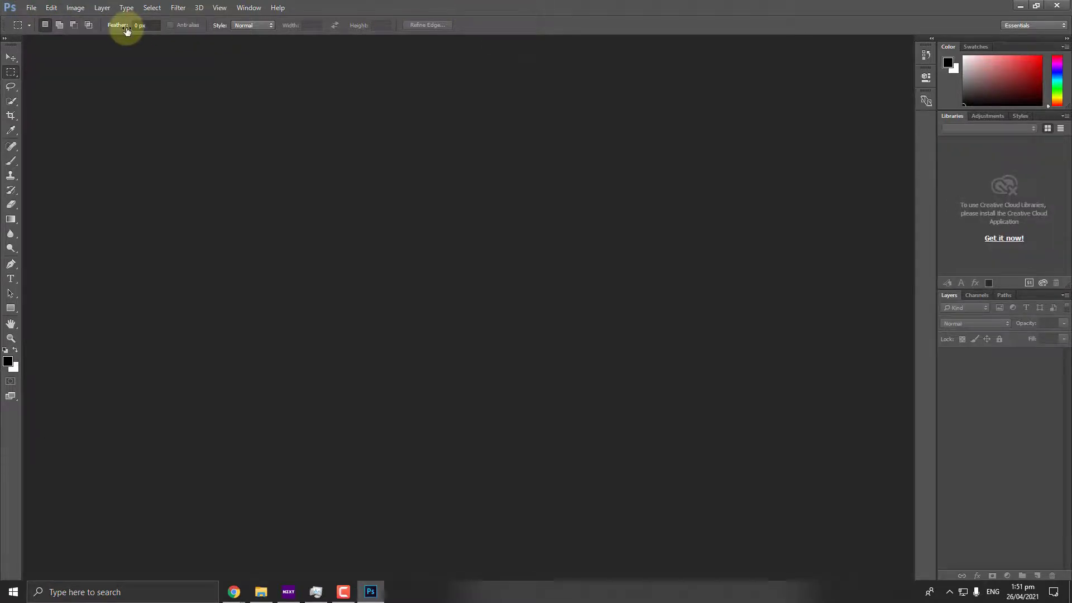
{"action": "left_click", "coordinate": [486, 2]}
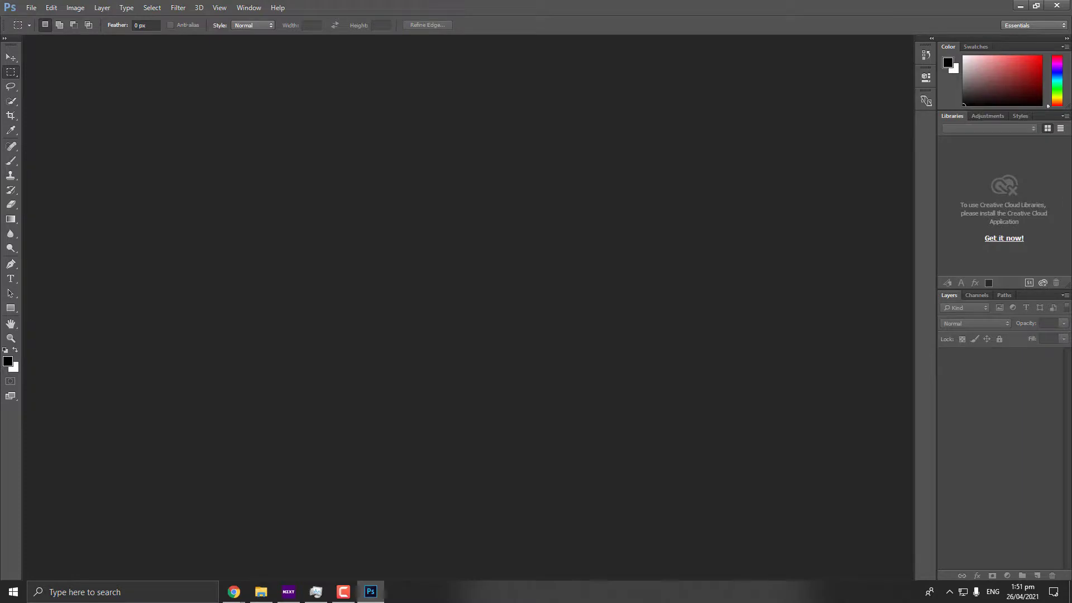